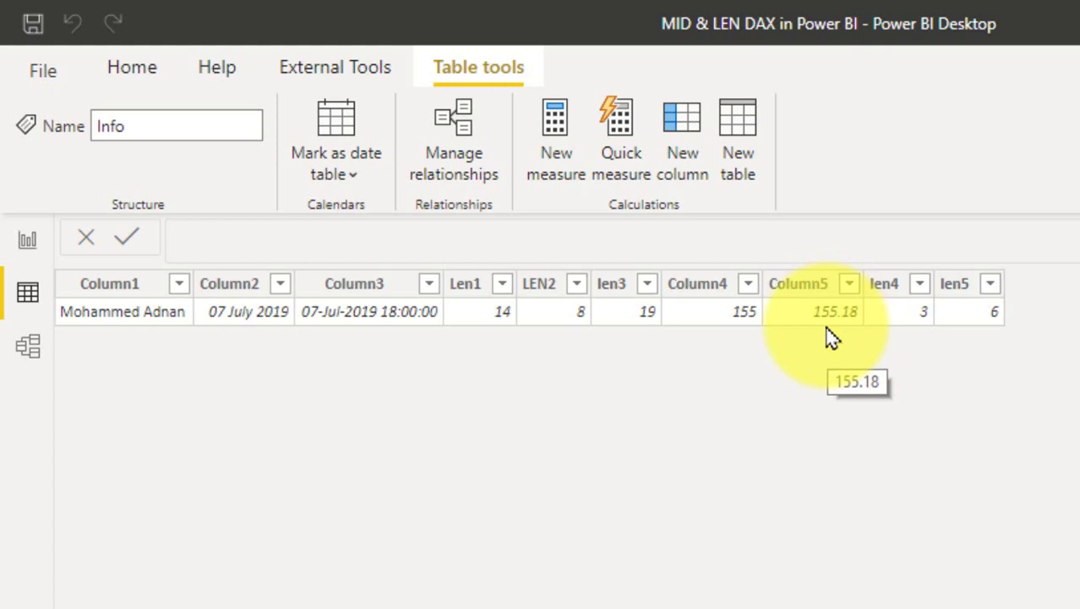
- Show the Len1 formula LEN(Info[Column1]), which returns 14 for the first row
{"action": "left_click", "coordinate": [471, 287]}
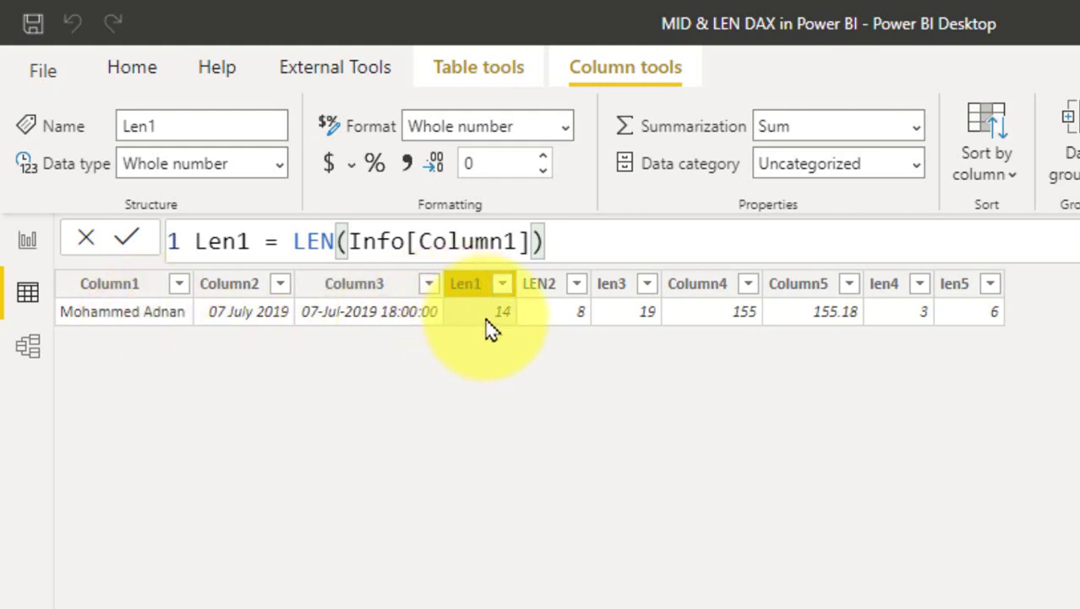
- Inspect the LEN formulas of the LEN2, len3, len4 and len5 columns in turn
{"action": "left_click", "coordinate": [554, 285]}
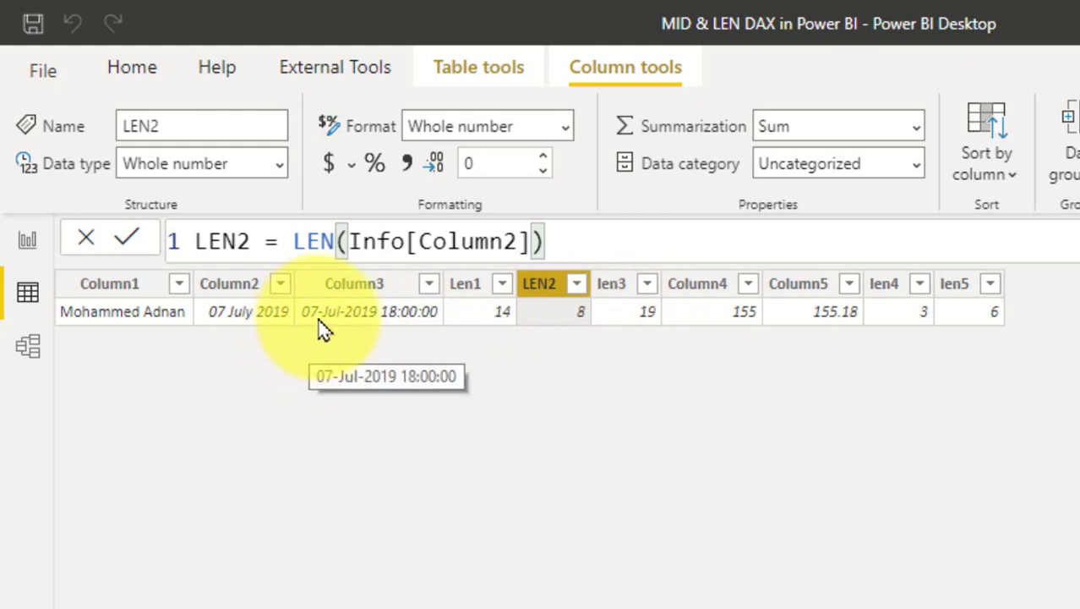
{"action": "key", "text": "Right"}
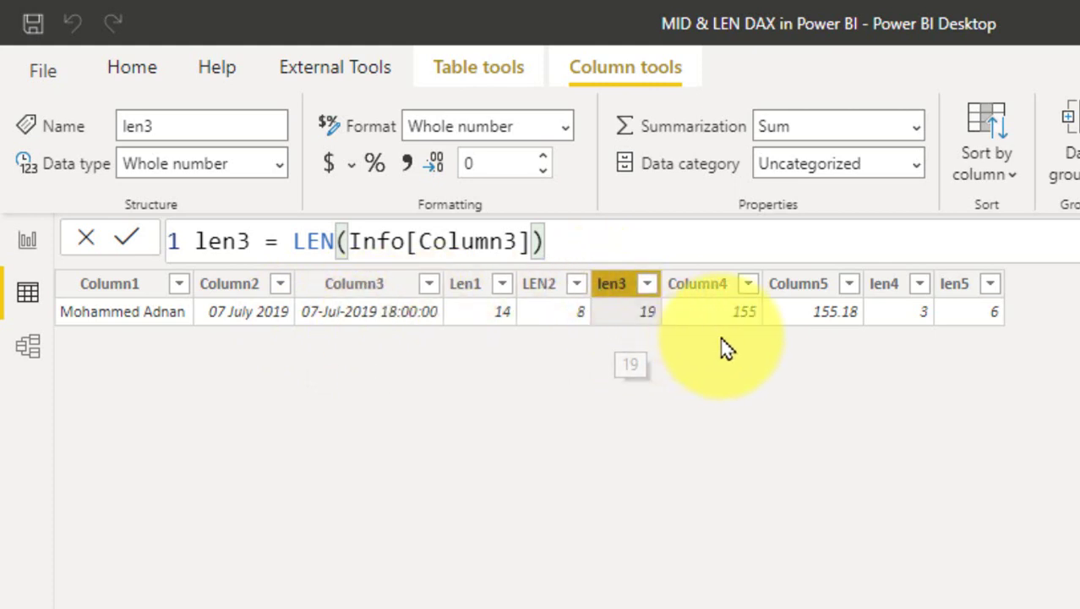
{"action": "left_click", "coordinate": [888, 286]}
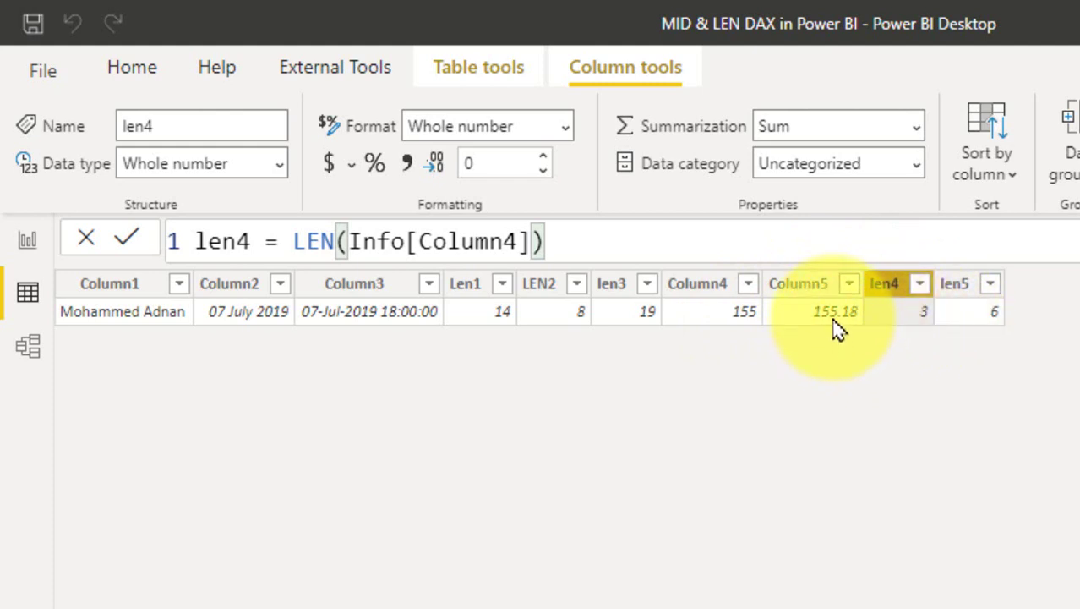
{"action": "left_click", "coordinate": [954, 284]}
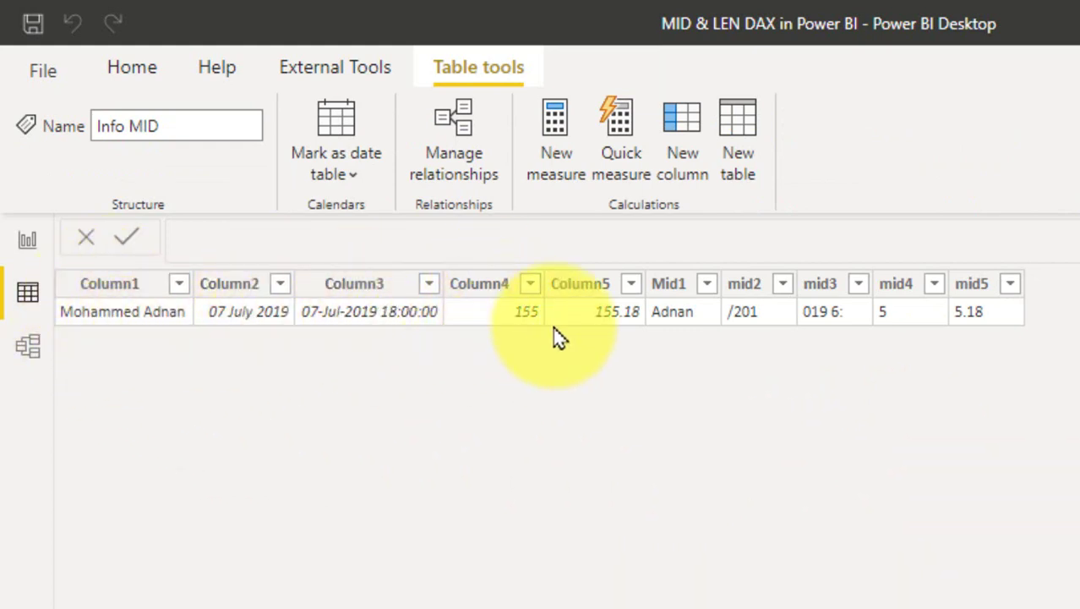
- View Mid1's MID(…,10,5) returning Adnan, then mid2's MID('Info MID'[Column2],4,4)
{"action": "left_click", "coordinate": [689, 291]}
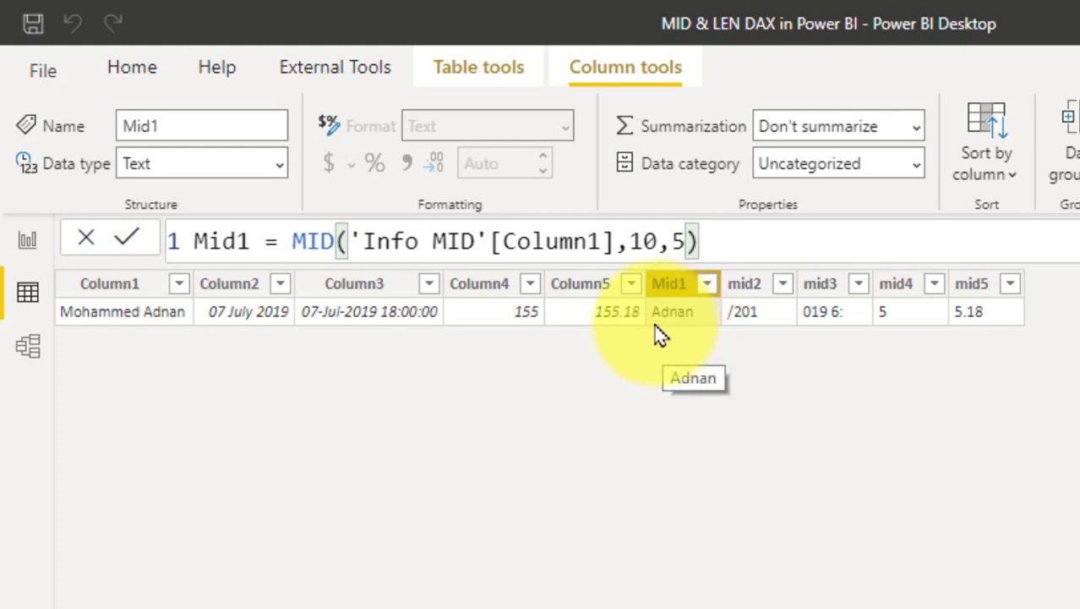
{"action": "left_click", "coordinate": [757, 292]}
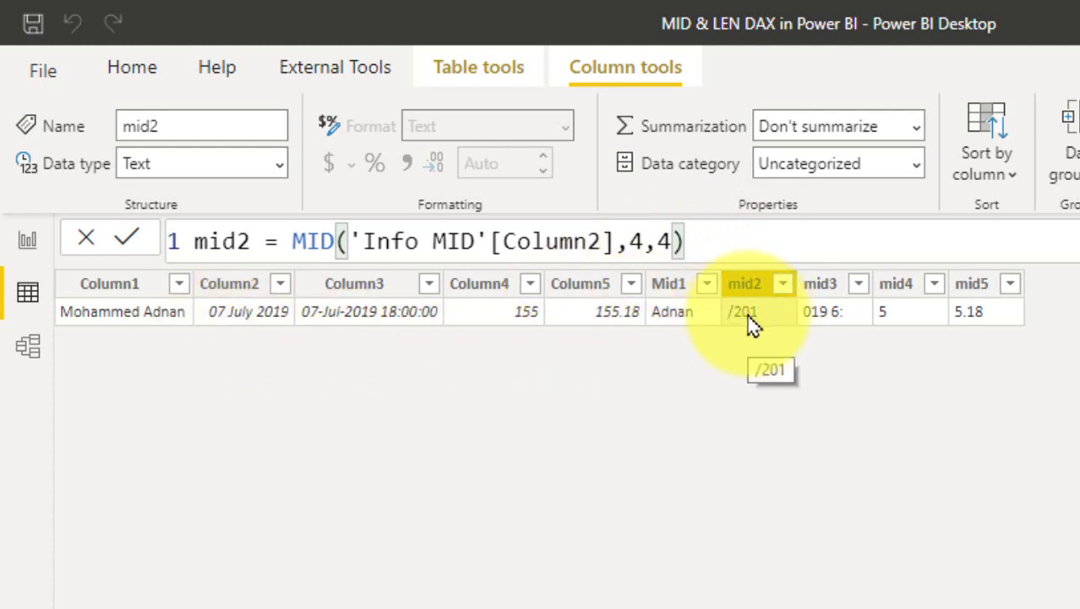
- Rewrite mid2 as MID('Info MID'[Column2],5,4), via an interim 1,12 version, so it returns 2019
{"action": "left_click", "coordinate": [642, 240]}
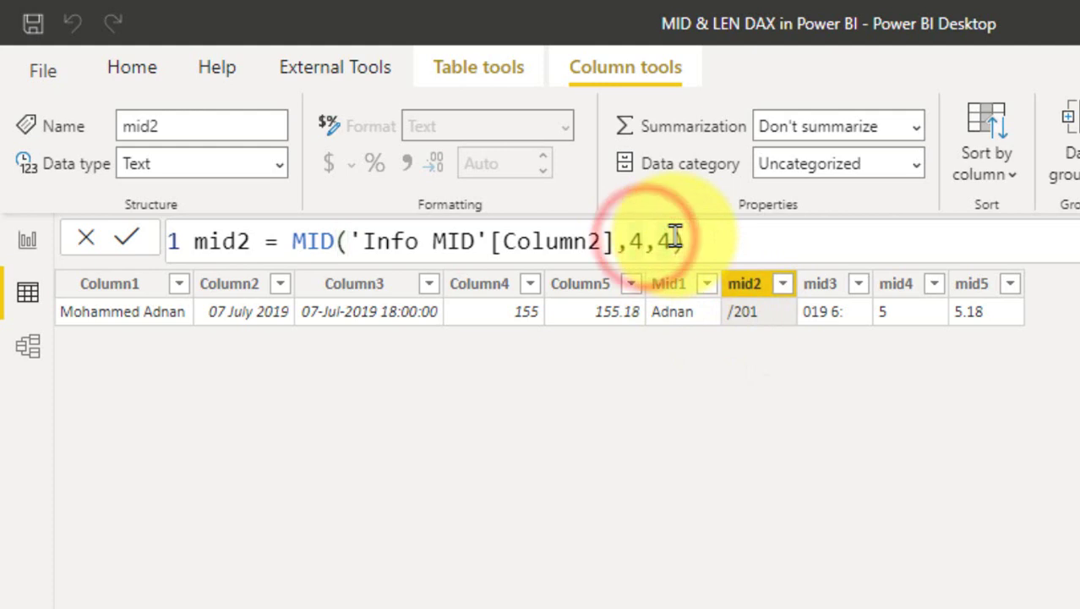
{"action": "key", "text": "BackSpace"}
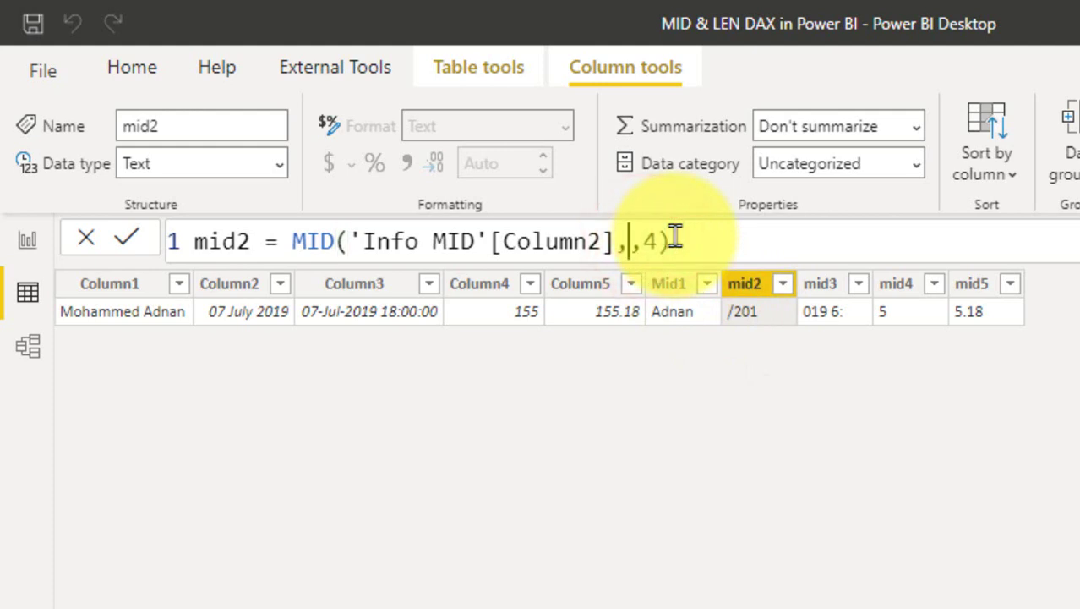
{"action": "type", "text": "1"}
{"action": "key", "text": "End"}
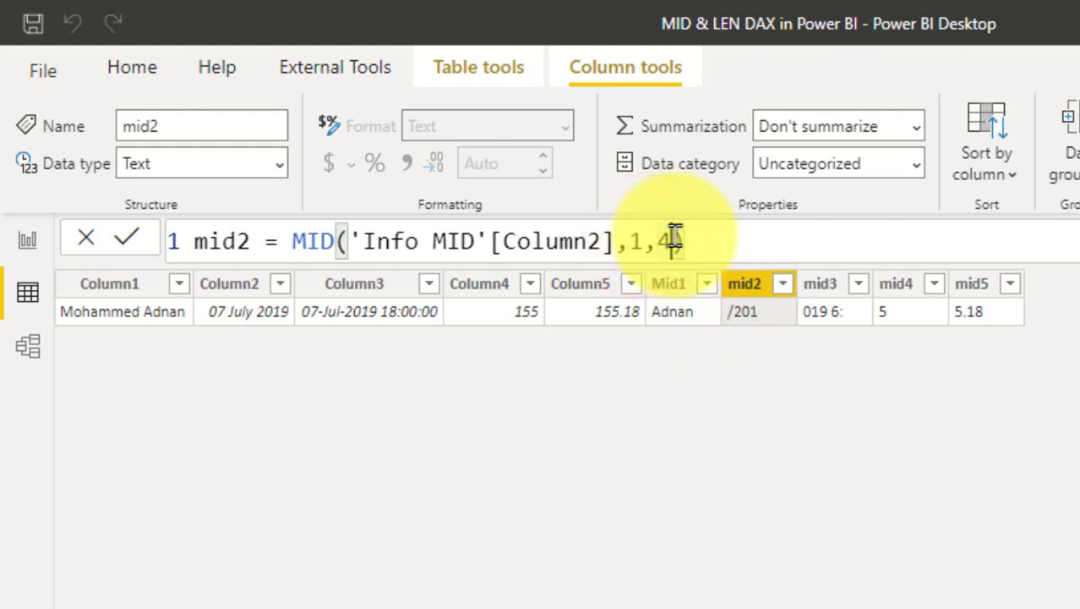
{"action": "type", "text": "12"}
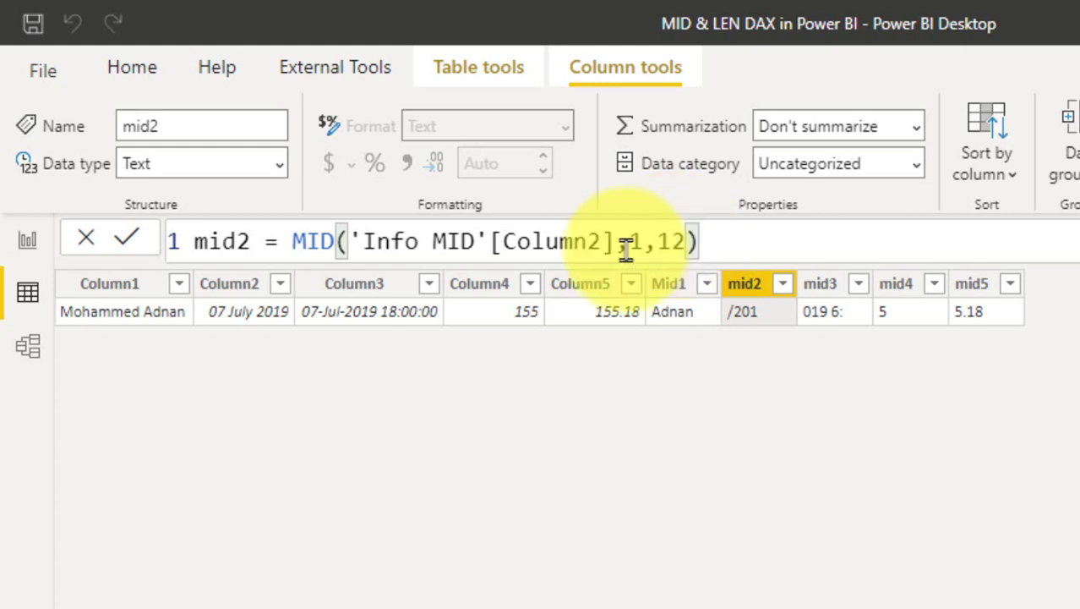
{"action": "left_click", "coordinate": [131, 241]}
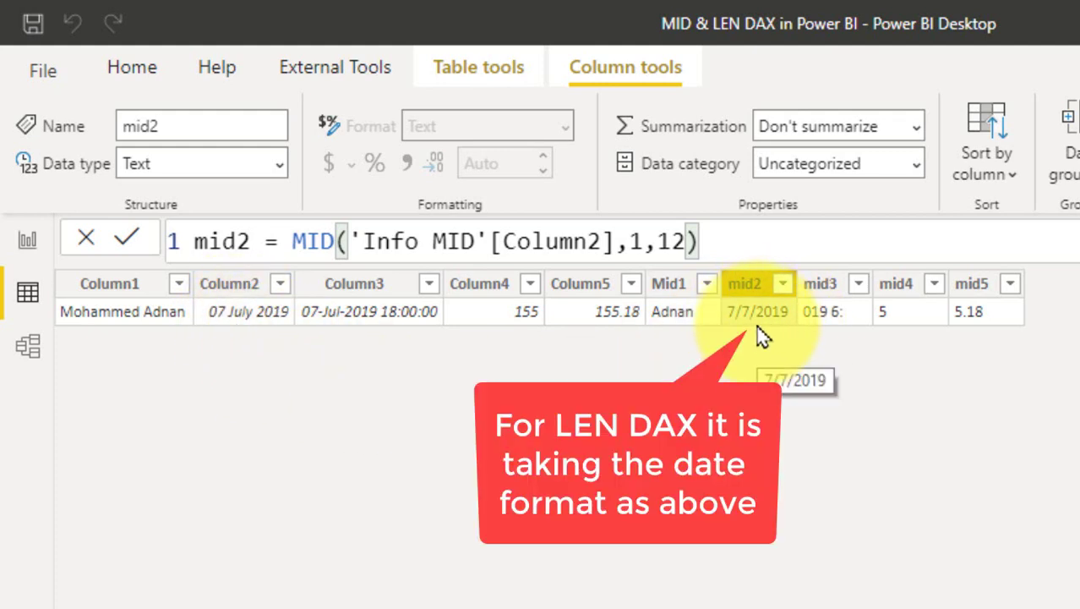
{"action": "left_click", "coordinate": [644, 241]}
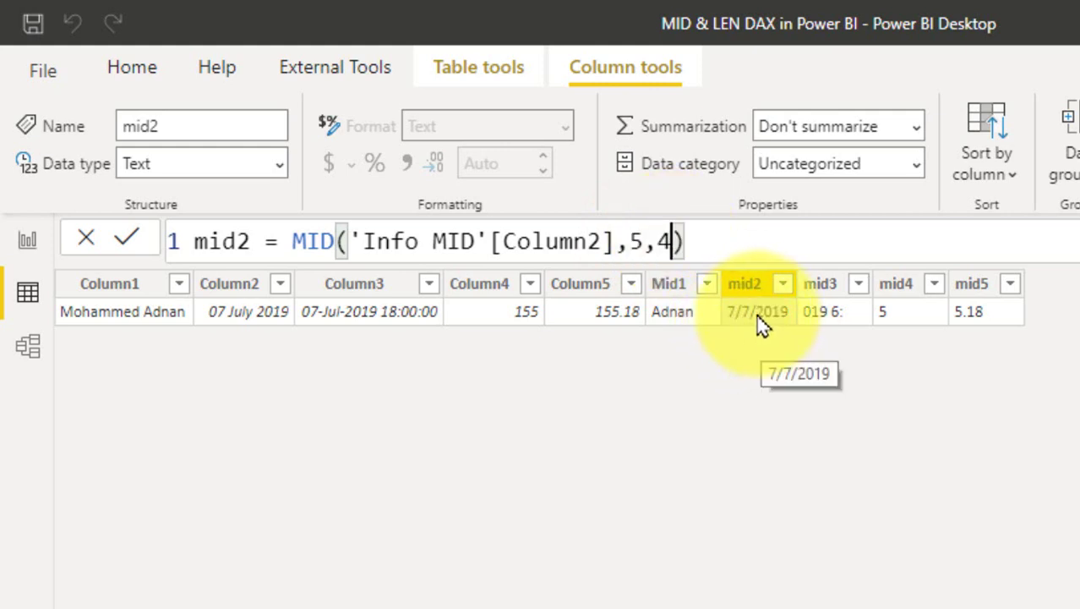
{"action": "left_click", "coordinate": [118, 241]}
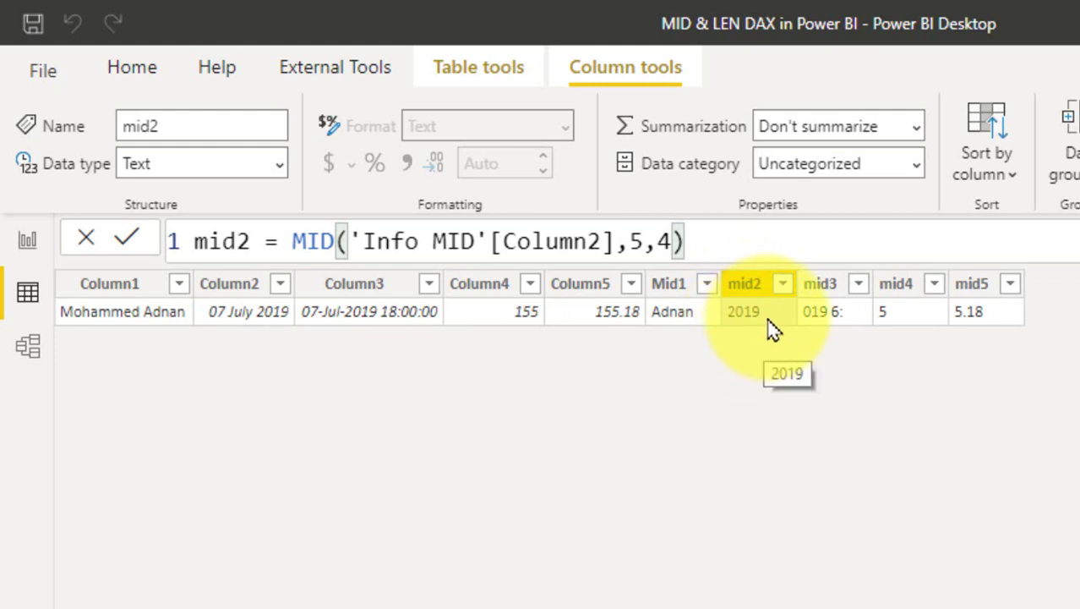
- Change mid3 to MID('Info MID'[Column3],1,20), returning 7/7/2019 6:00:00 PM
{"action": "left_click", "coordinate": [824, 288]}
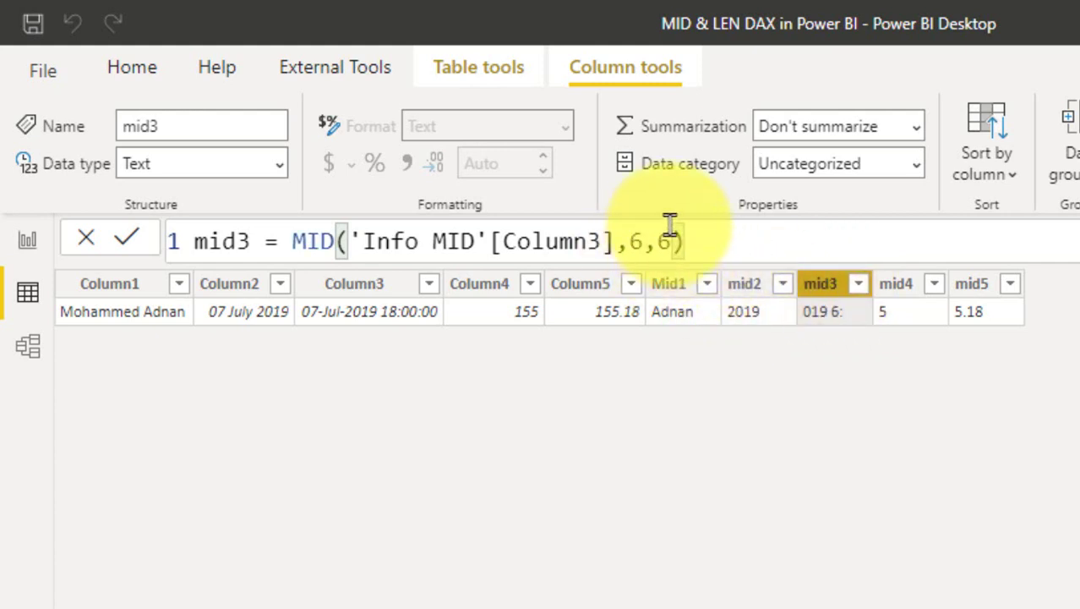
{"action": "left_click", "coordinate": [646, 240]}
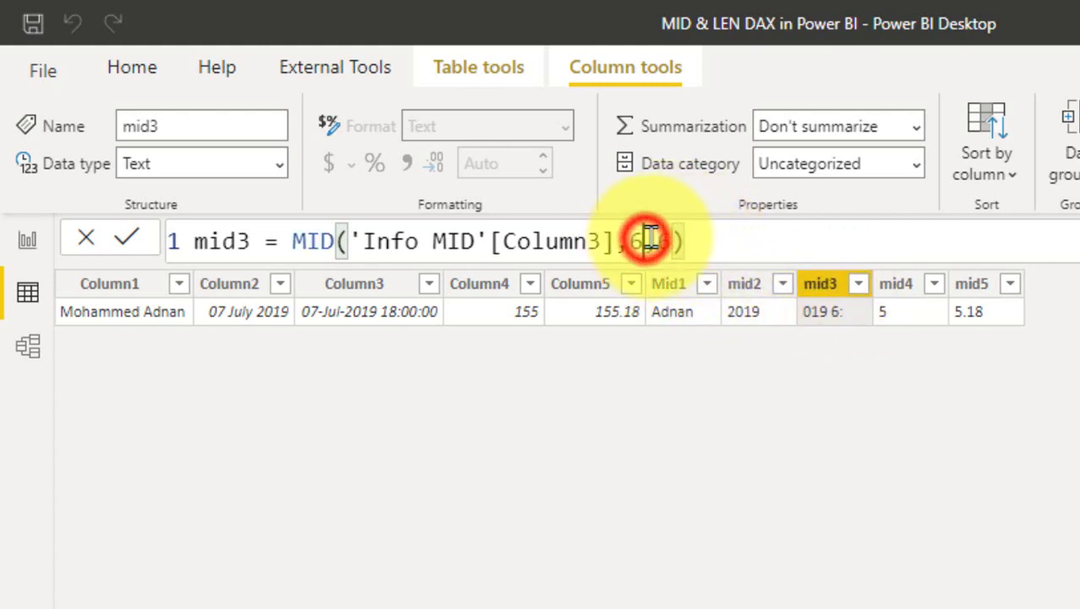
{"action": "key", "text": "BackSpace"}
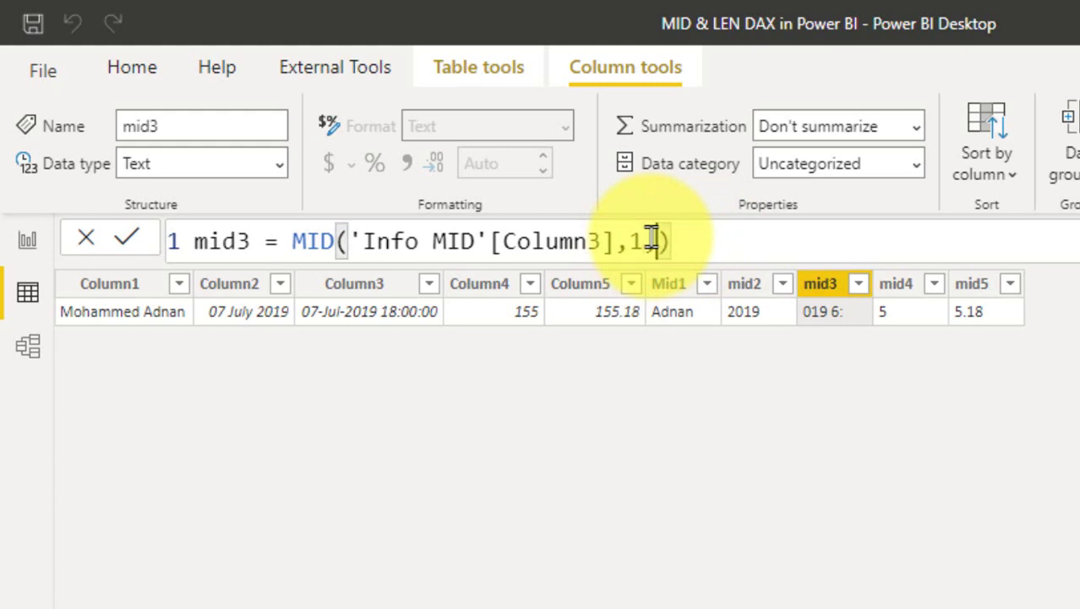
{"action": "left_click", "coordinate": [125, 241]}
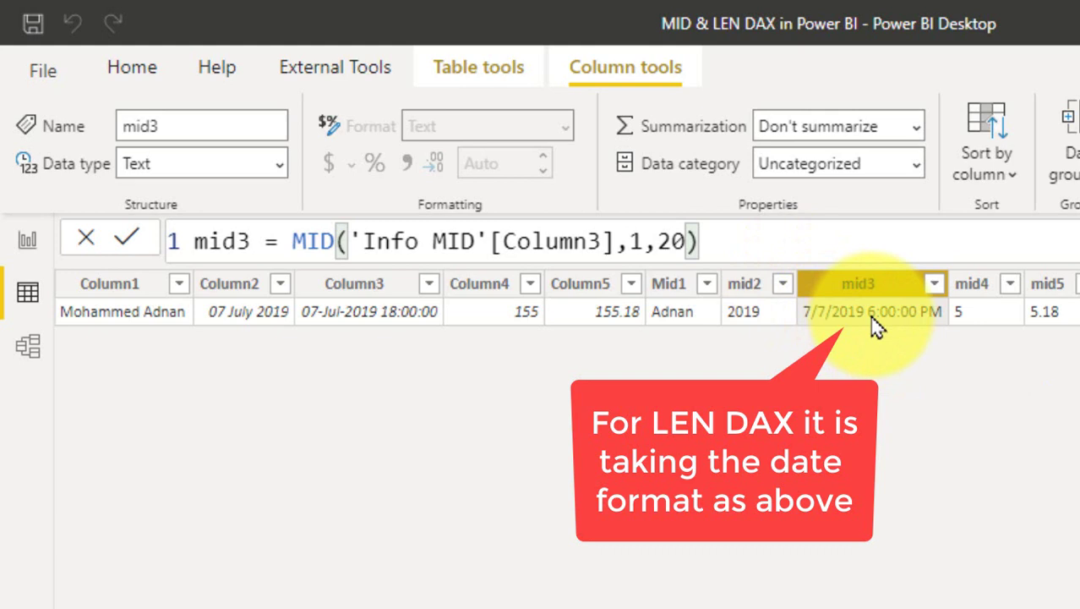
- Change mid3's start position to 9, giving MID('Info MID'[Column3],9,20)
{"action": "left_click", "coordinate": [661, 240]}
{"action": "key", "text": "BackSpace"}
{"action": "type", "text": "9"}
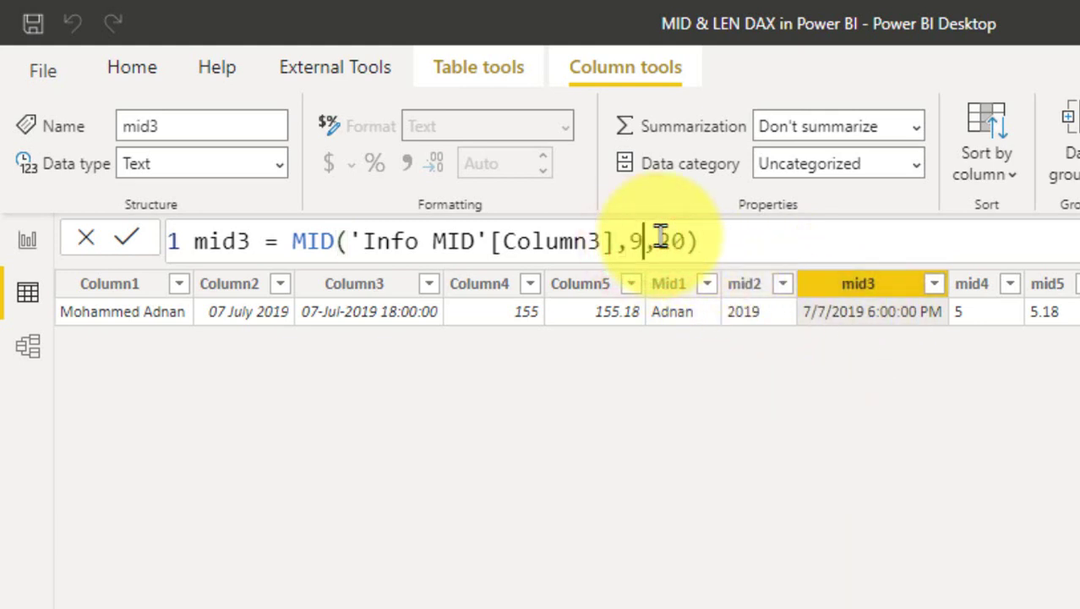
{"action": "left_click", "coordinate": [126, 237]}
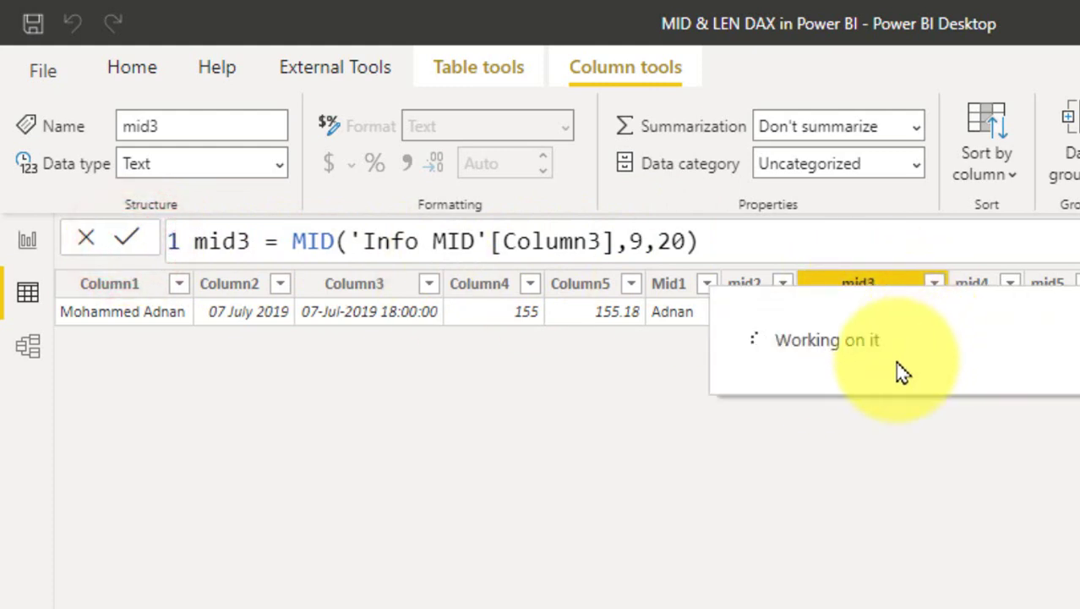
- View the formulas behind the mid4 and mid5 columns
{"action": "left_click", "coordinate": [927, 288]}
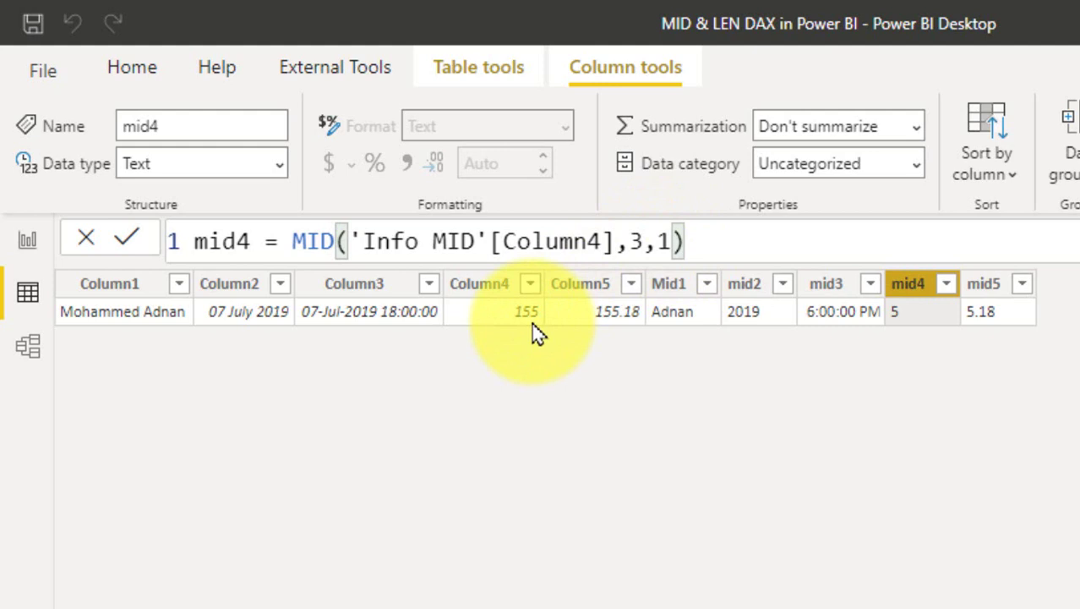
{"action": "left_click", "coordinate": [986, 288]}
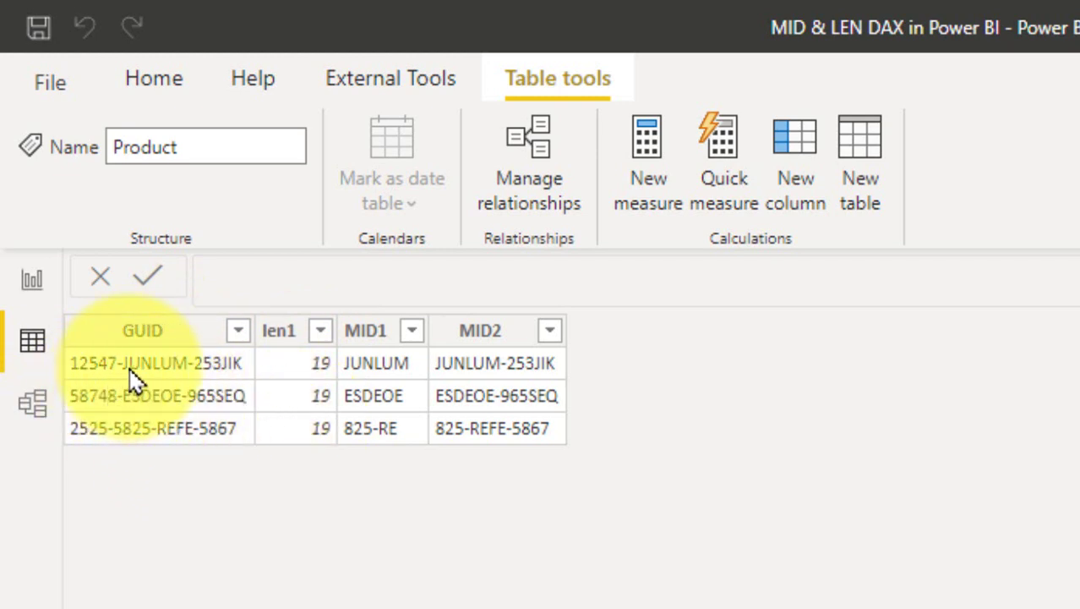
- View the Product table's len1 LEN formula and MID1's MID('Product'[GUID],7,6)
{"action": "left_click", "coordinate": [286, 331]}
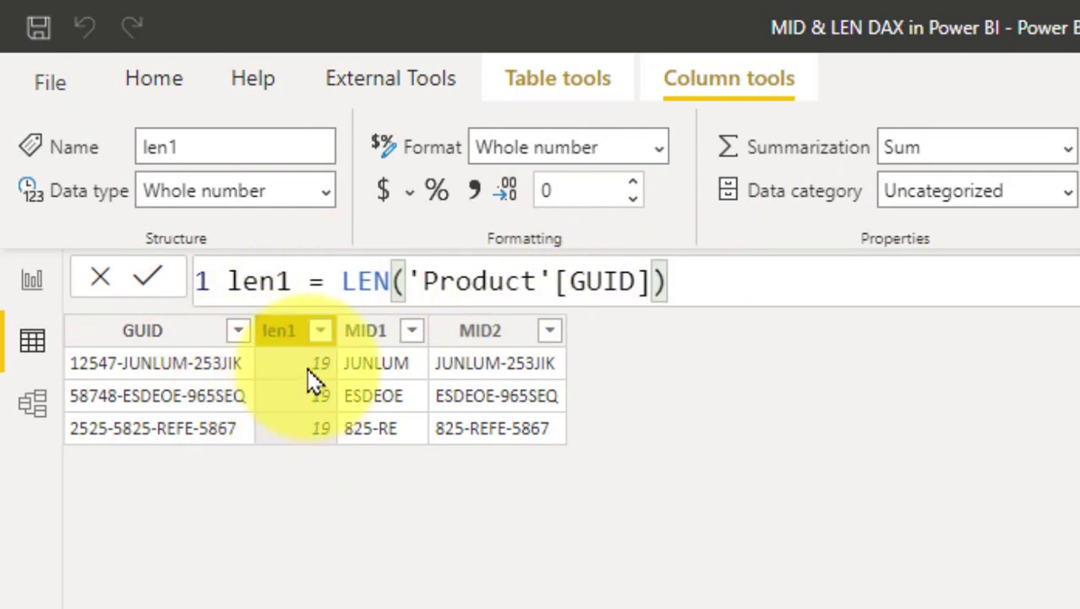
{"action": "left_click", "coordinate": [376, 331]}
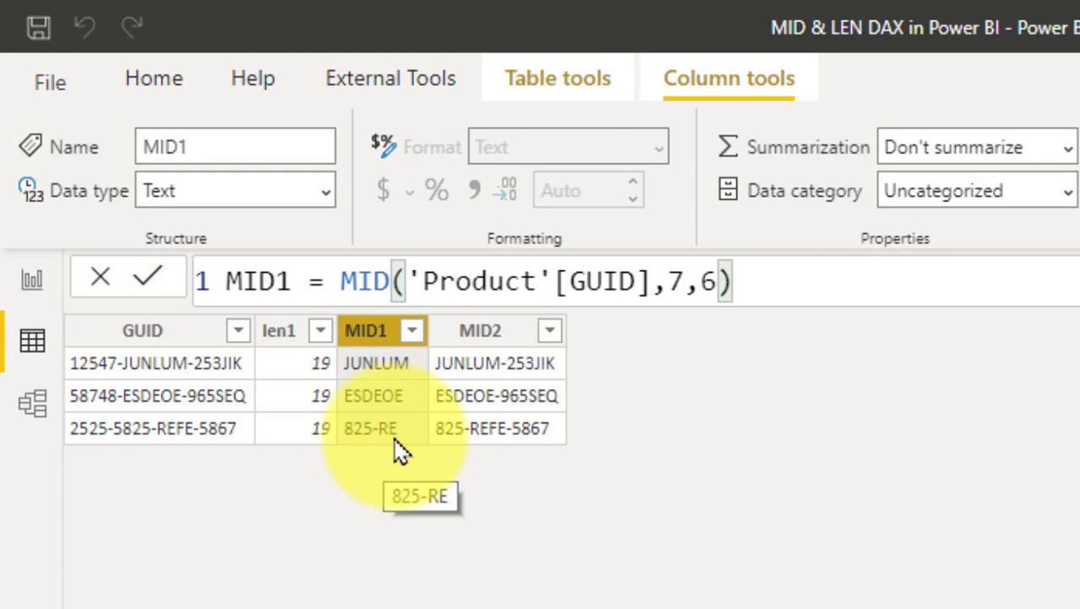
- Show MID2's formula and highlight its 'Product'[len1] length argument
{"action": "left_click", "coordinate": [496, 335]}
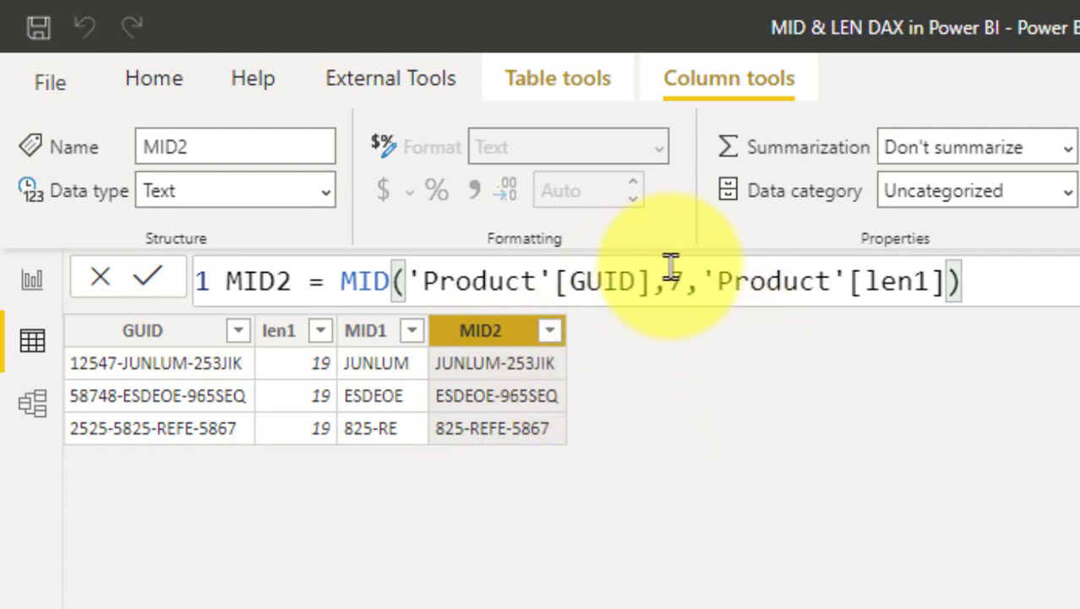
{"action": "left_click_drag", "start_coordinate": [702, 280], "coordinate": [945, 284]}
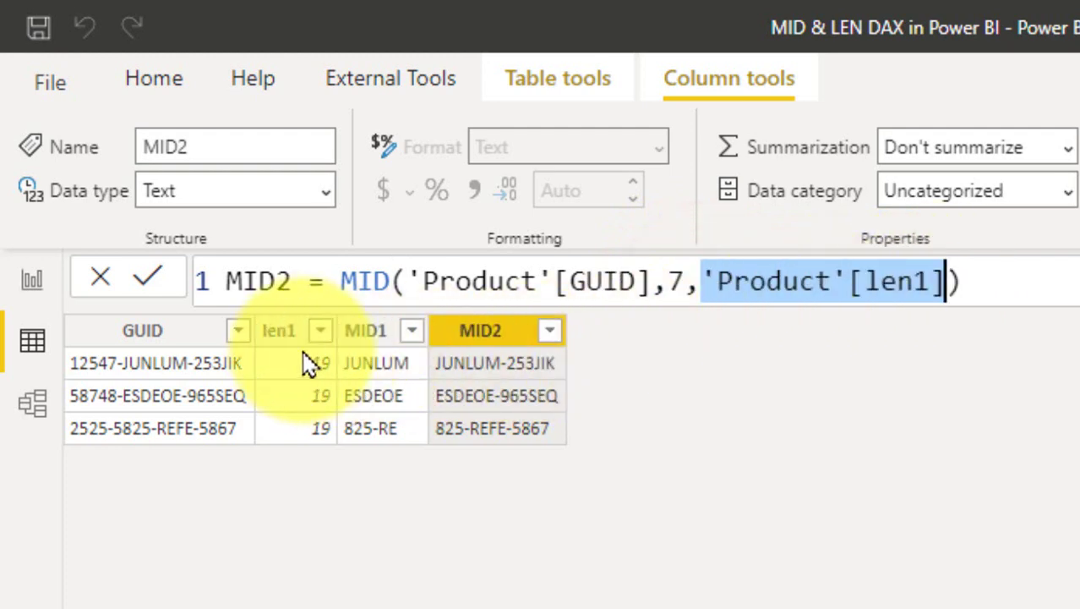